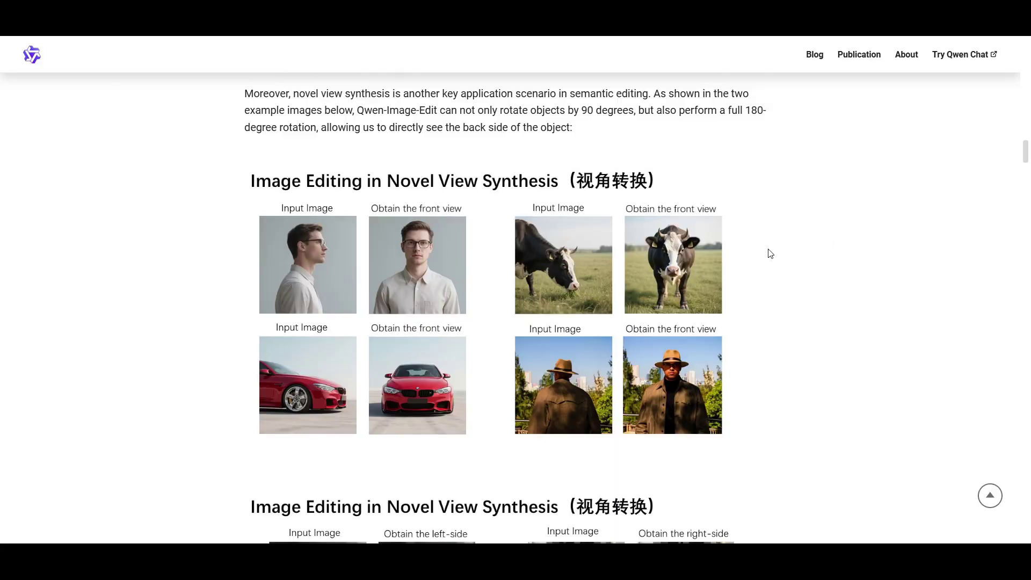
# - Scroll the Qwen blog down to the Text Editing examples with the Scrabble-tile words
pyautogui.moveTo(1024, 164); pyautogui.dragTo(836, 310)
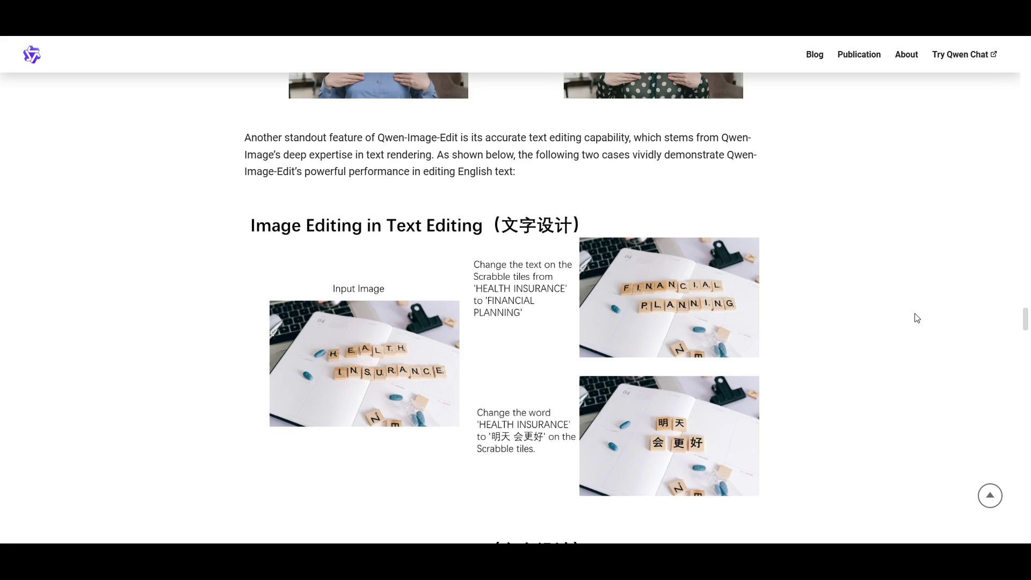
# - Scroll through the text-editing examples, such as 'HEALTH INSURANCE' changed to 'FINANCIAL PLANNING'
pyautogui.scroll(-1, 906, 313)
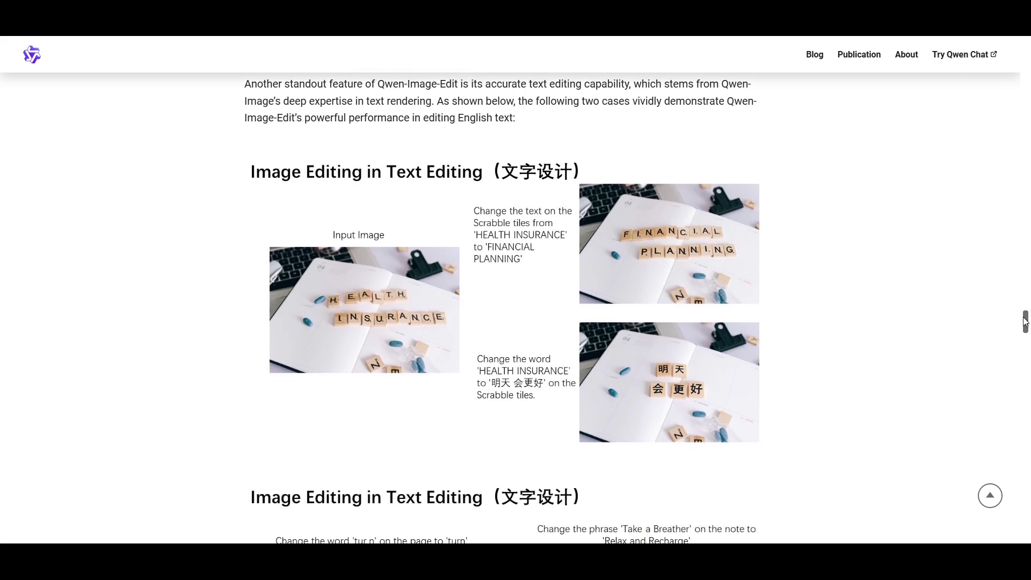
pyautogui.moveTo(1025, 321); pyautogui.dragTo(1025, 328)
pyautogui.scroll(-4, 249, 177)
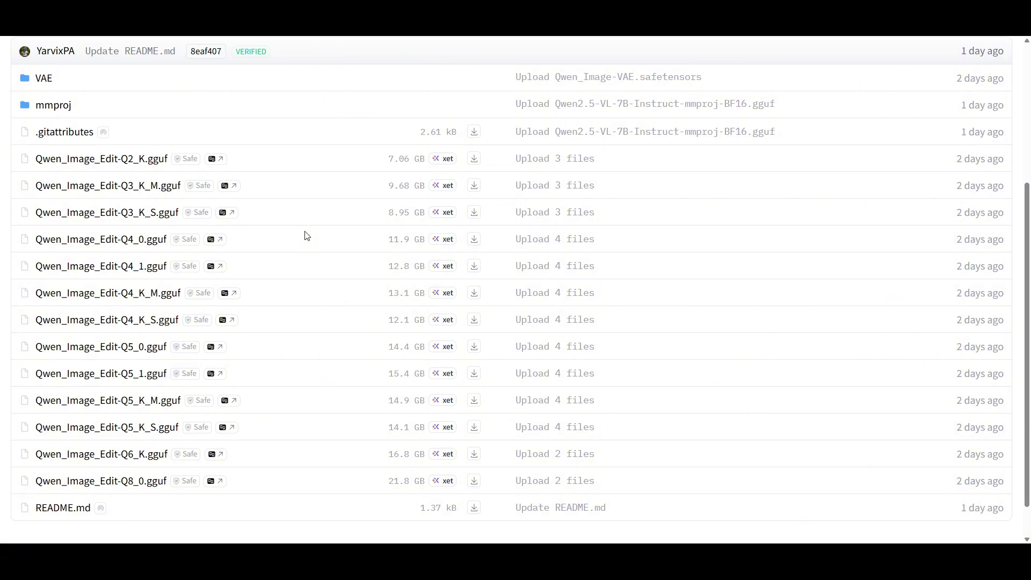
# - Scroll back up and go into the repository's mmproj folder
pyautogui.scroll(2, 304, 230)
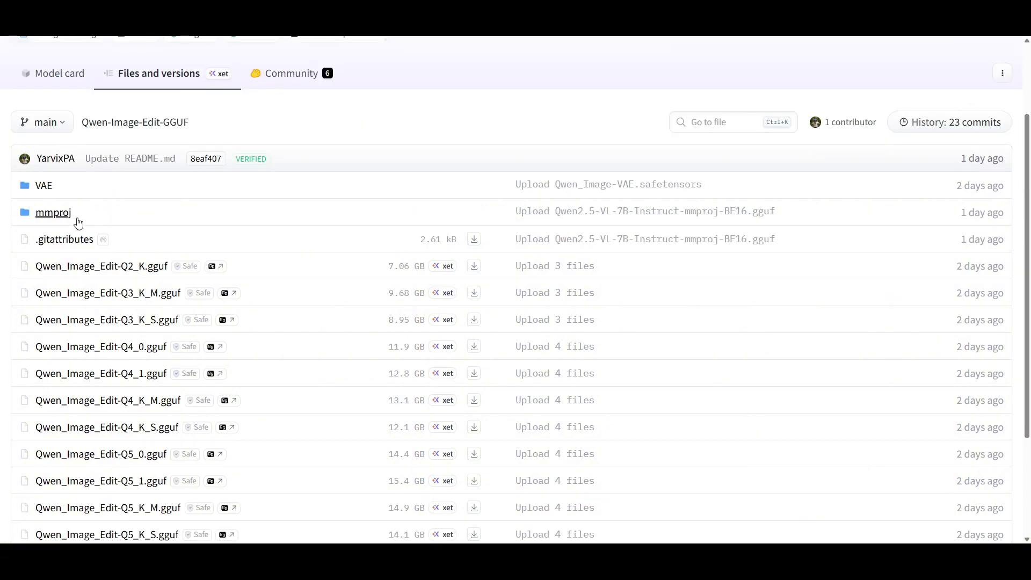
pyautogui.click(54, 214)
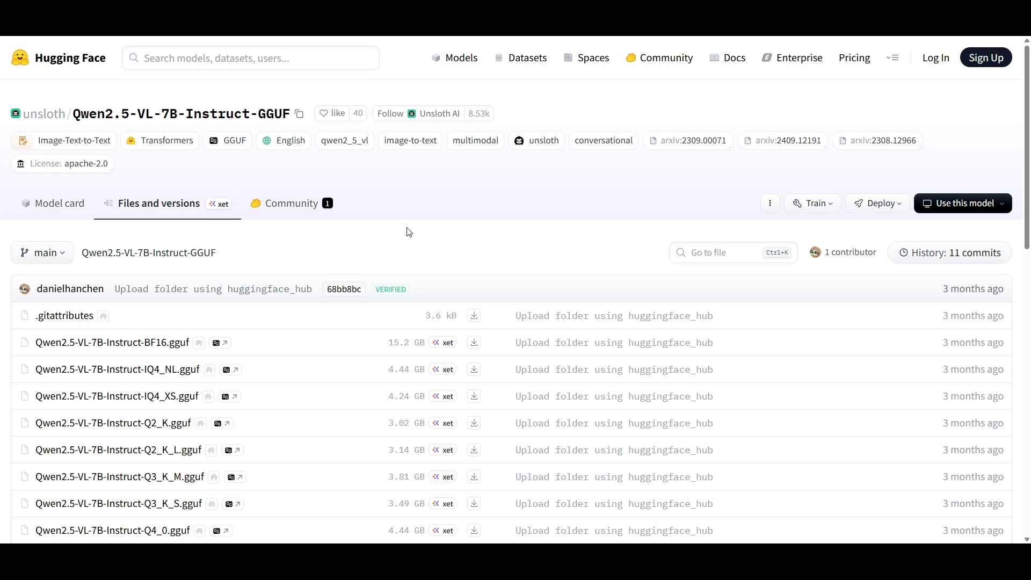
# - Scroll through the Qwen2.5-VL-7B-Instruct GGUF file list from BF16 to Q2_K
pyautogui.scroll(-2, 408, 232)
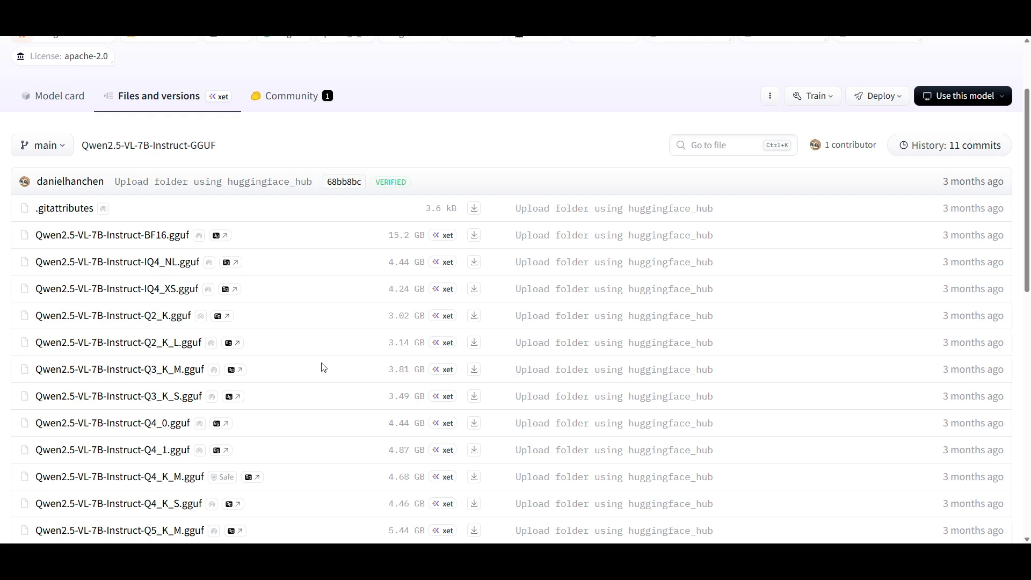
pyautogui.scroll(-1, 323, 367)
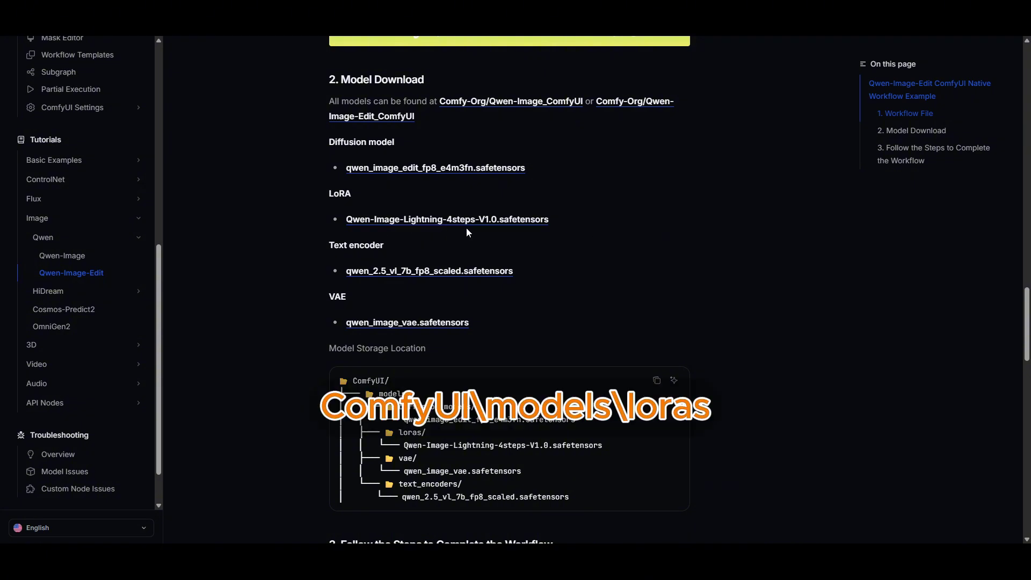
# - Switch to the Hugging Face Qwen-Image-Lightning files browser tab
pyautogui.click(736, 37)
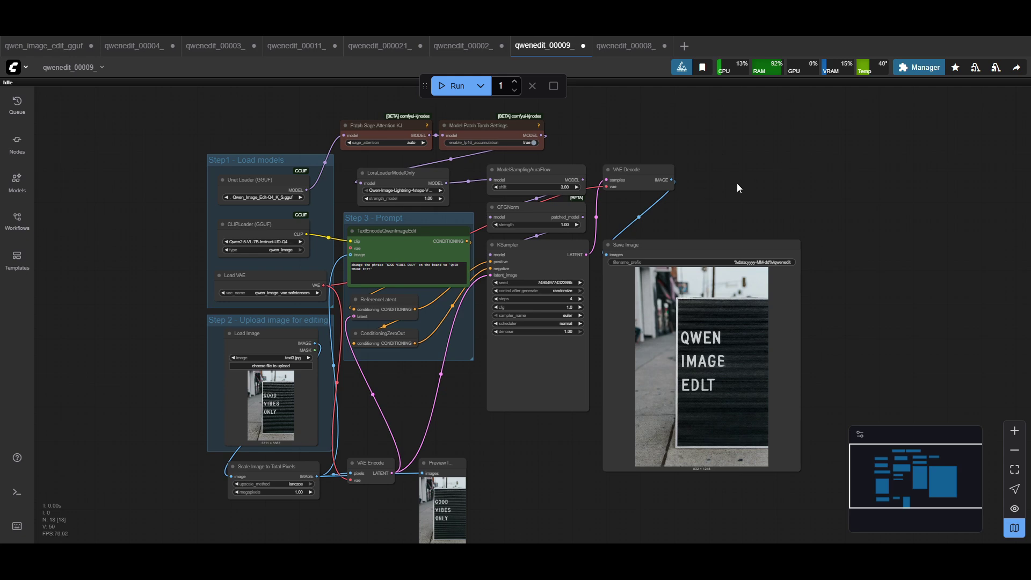
pyautogui.scroll(3, 150, 200)
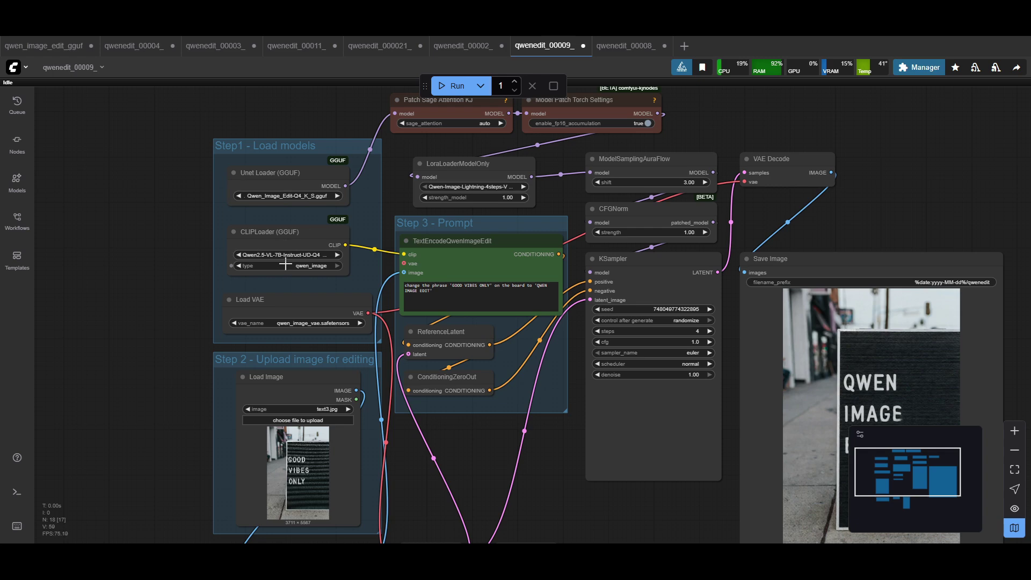
pyautogui.scroll(-1, 156, 261)
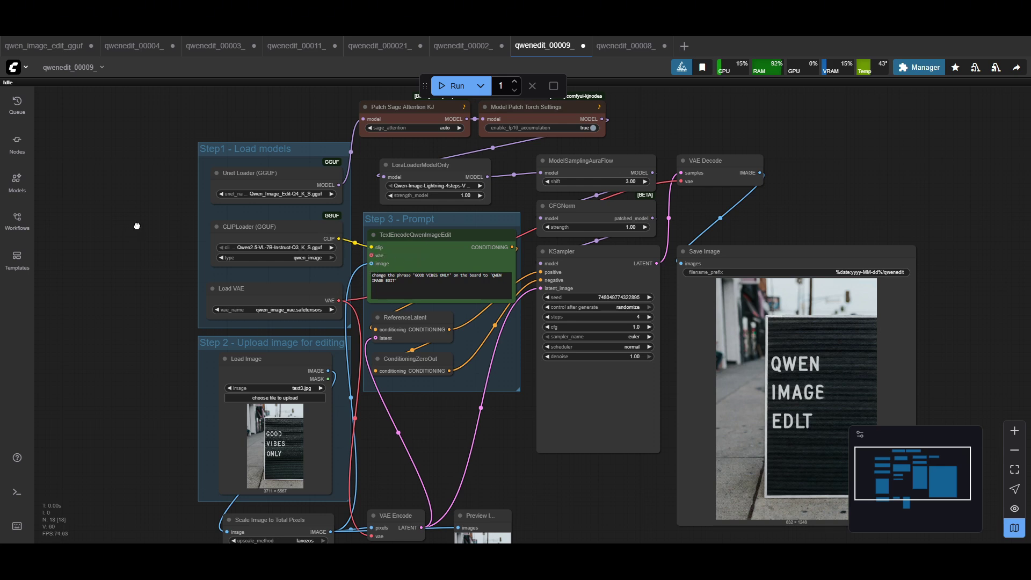
pyautogui.moveTo(155, 228); pyautogui.dragTo(179, 250)
pyautogui.scroll(5, 194, 222)
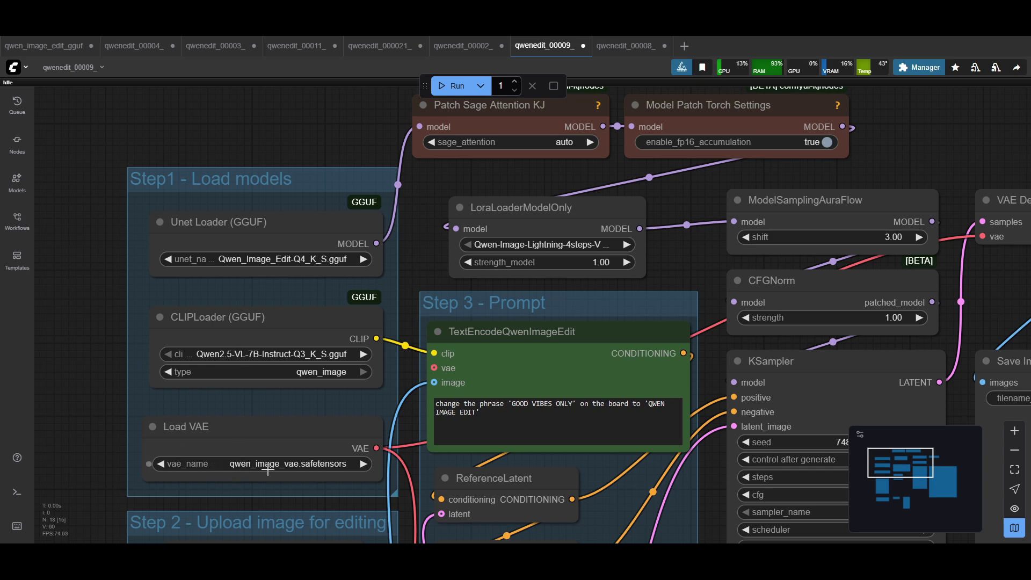
pyautogui.scroll(1, 300, 252)
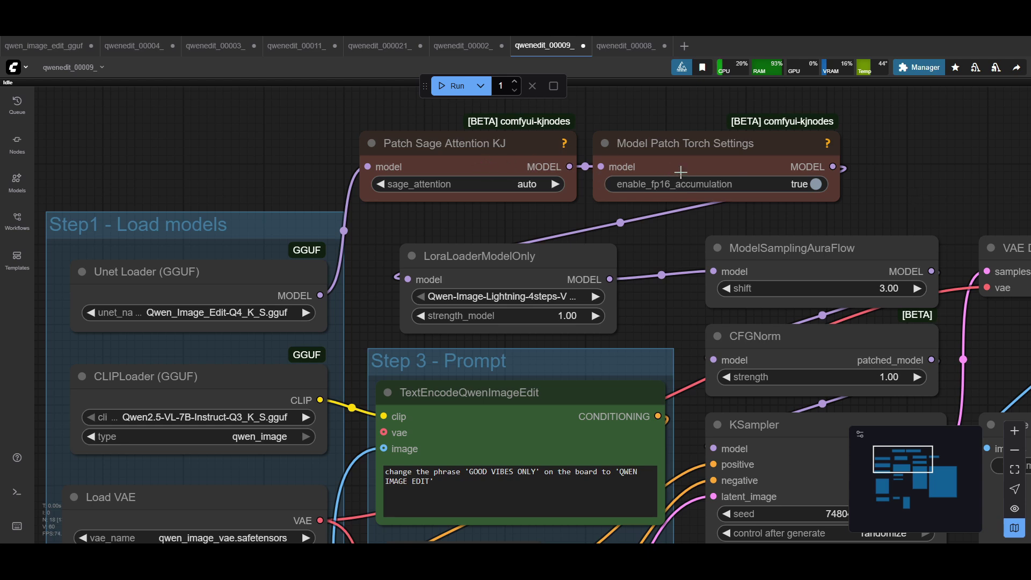
# - Inspect the Patch Sage Attention KJ, ModelSamplingAuraFlow and CFGNorm nodes by selecting each
pyautogui.click(515, 148)
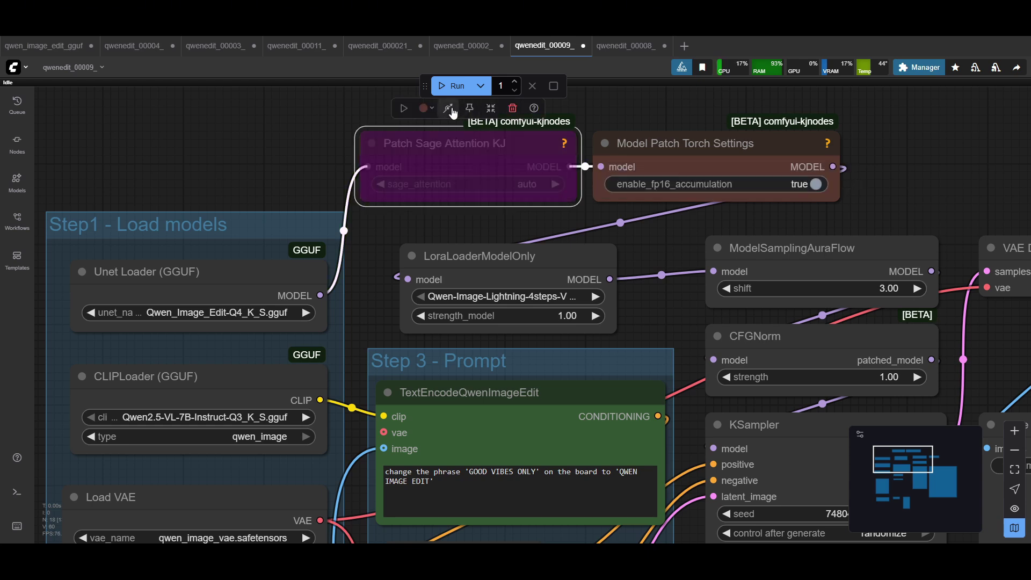
pyautogui.scroll(-1, 627, 178)
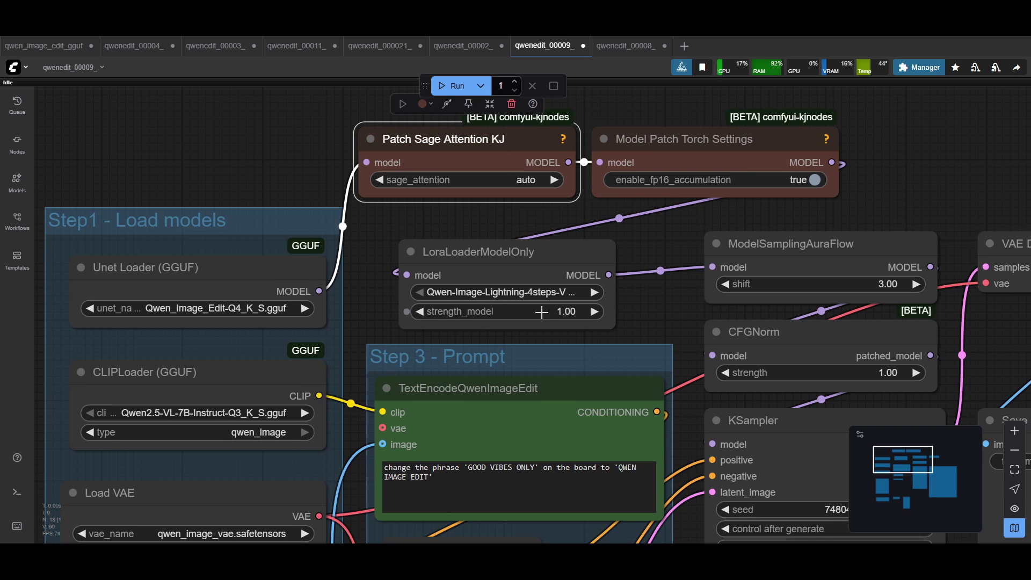
pyautogui.hscroll(2, 647, 305)
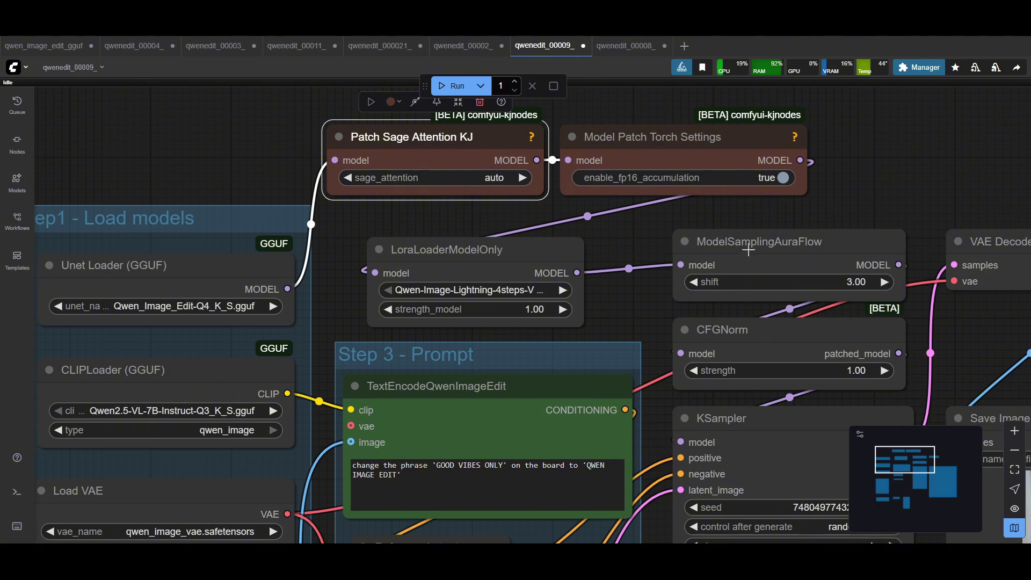
pyautogui.click(775, 242)
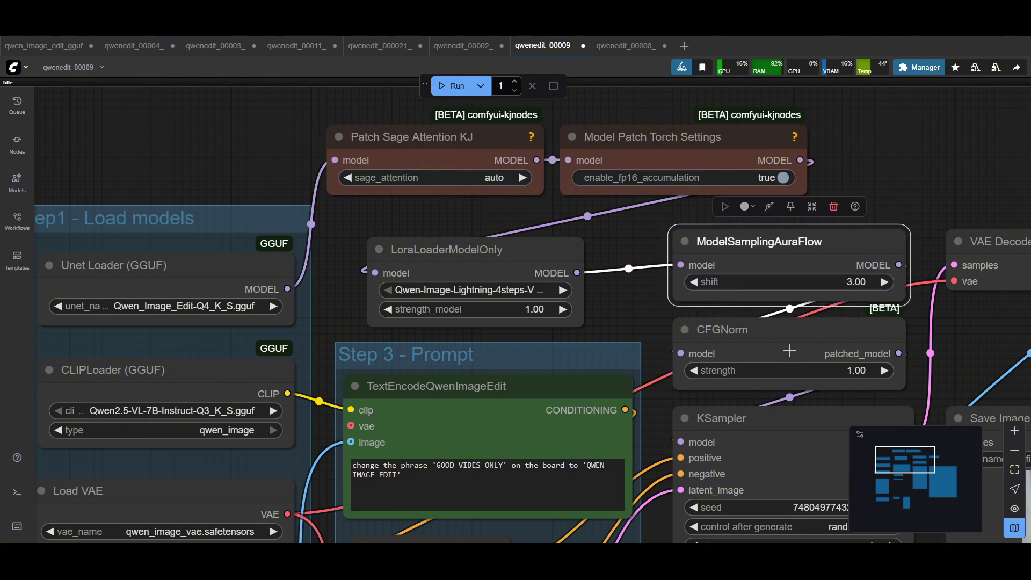
pyautogui.scroll(-3, 952, 197)
pyautogui.hscroll(1, 952, 198)
pyautogui.click(744, 244)
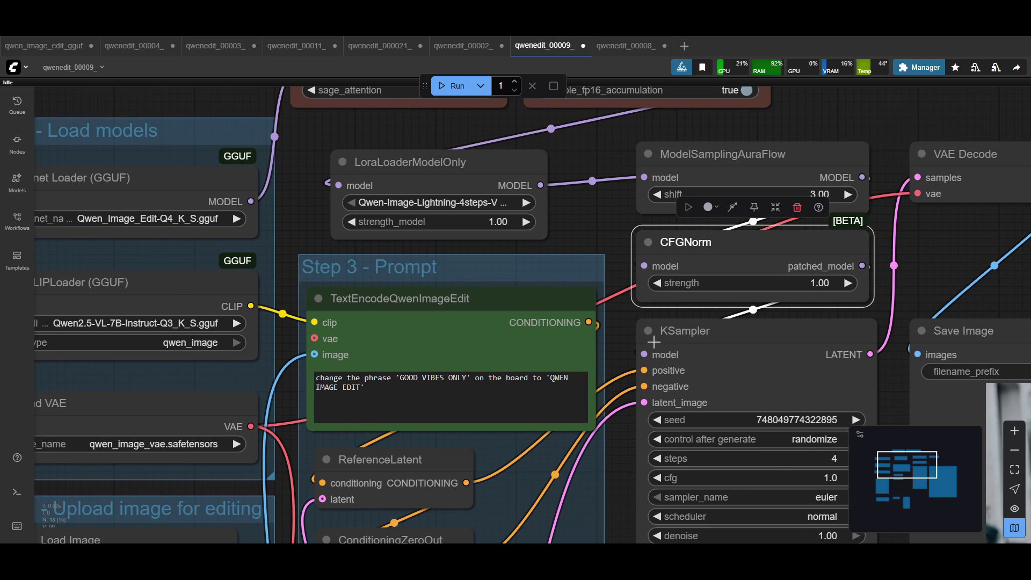
pyautogui.scroll(-3, 570, 230)
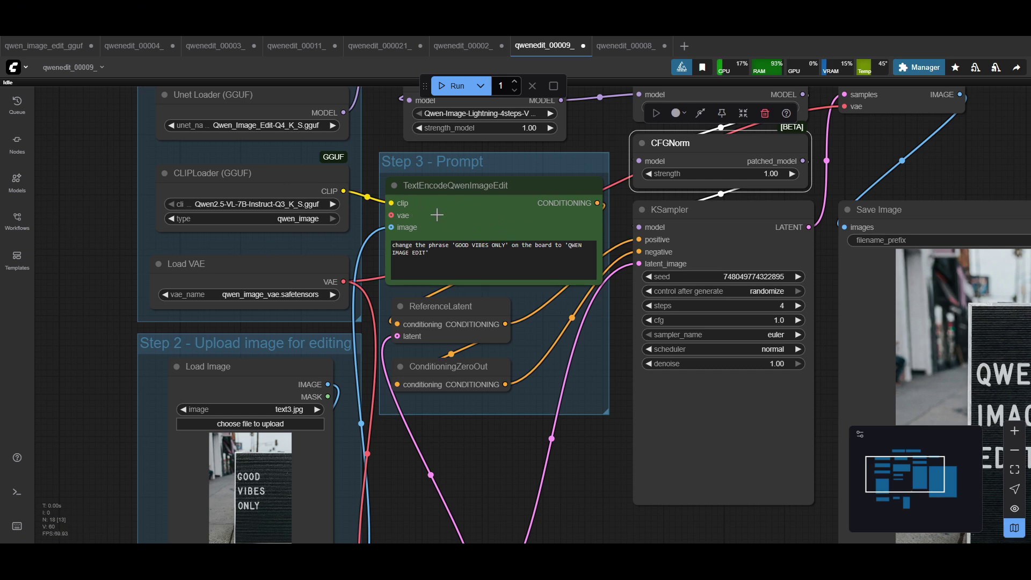
# - Deselect and pan down to the Load Image, Scale Image to Total Pixels and VAE Encode nodes
pyautogui.click(463, 242)
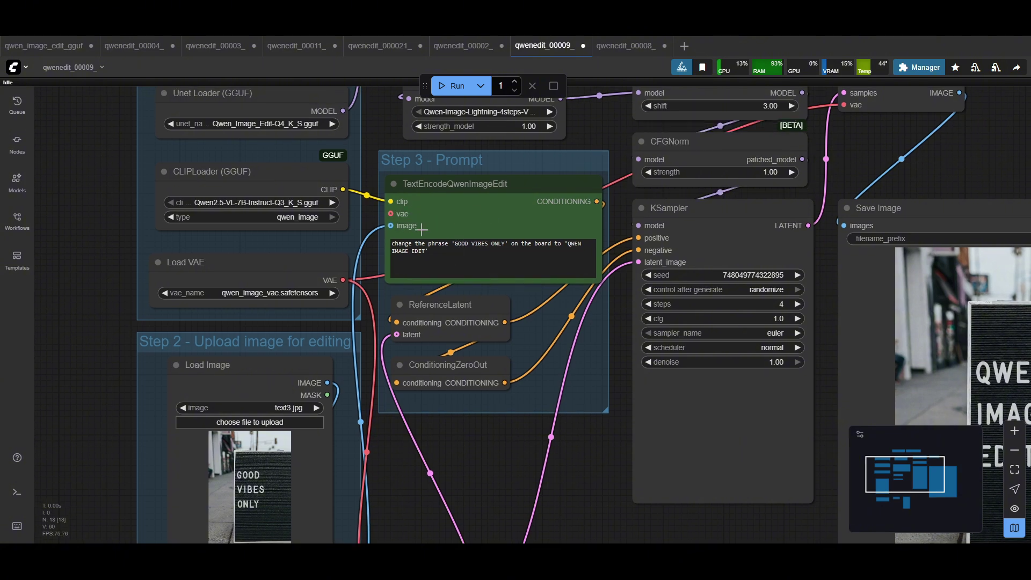
pyautogui.scroll(-1, 98, 361)
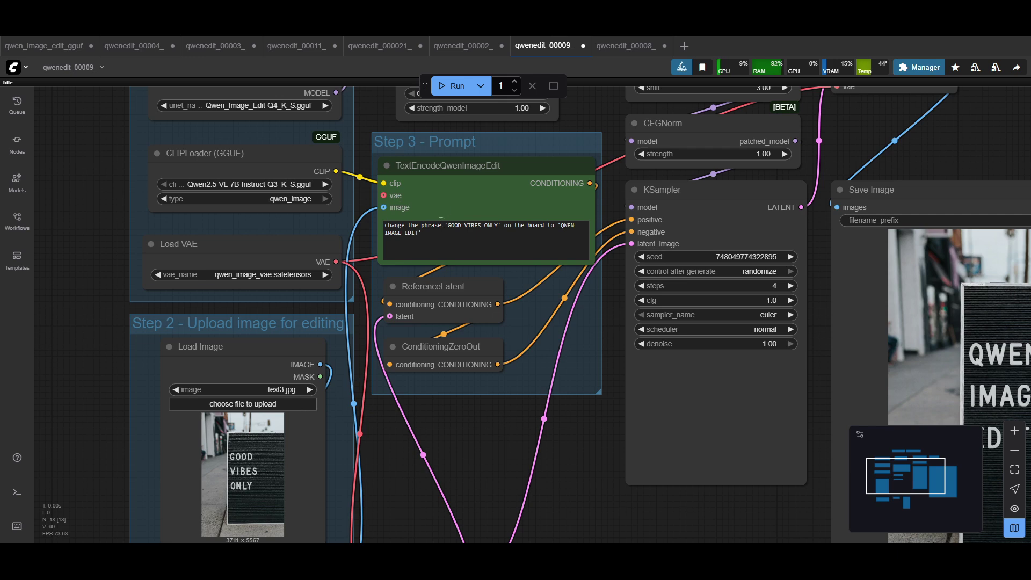
pyautogui.scroll(-2, 440, 221)
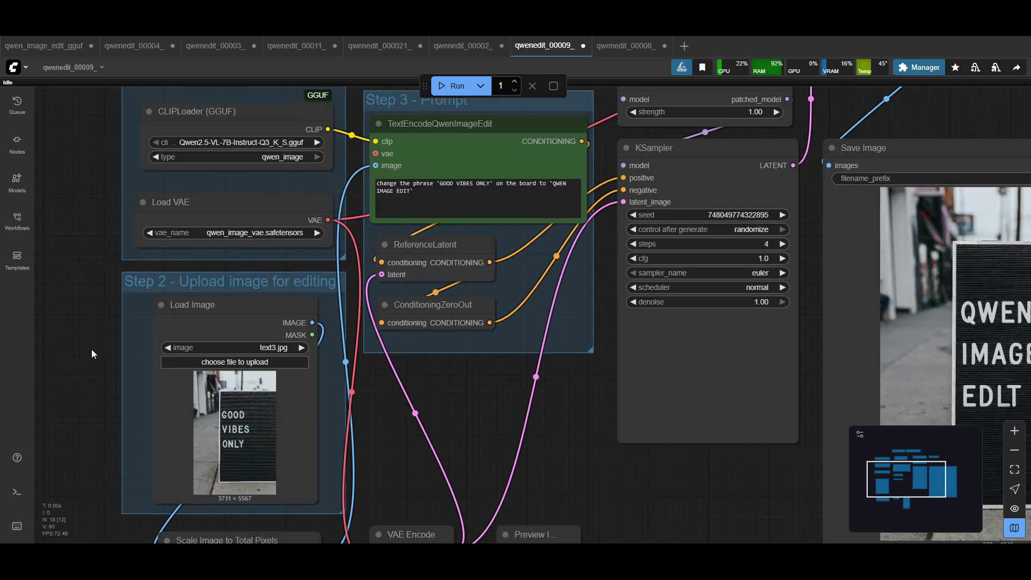
pyautogui.moveTo(92, 349); pyautogui.dragTo(96, 261)
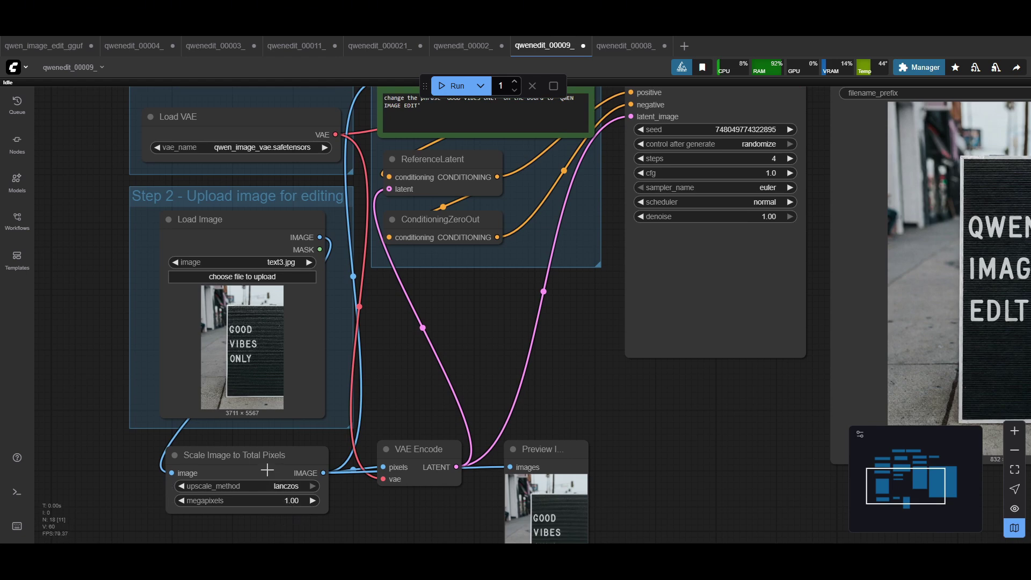
# - Nudge the VAE Encode node slightly upward, then pan back to the Step 3 prompt group
pyautogui.scroll(1, 267, 470)
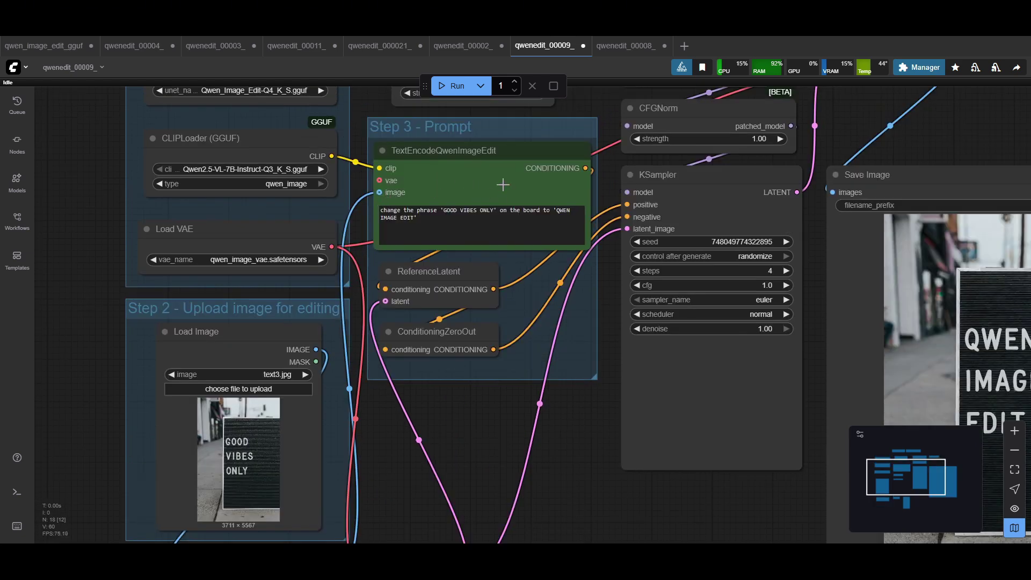
pyautogui.moveTo(390, 475); pyautogui.dragTo(378, 463)
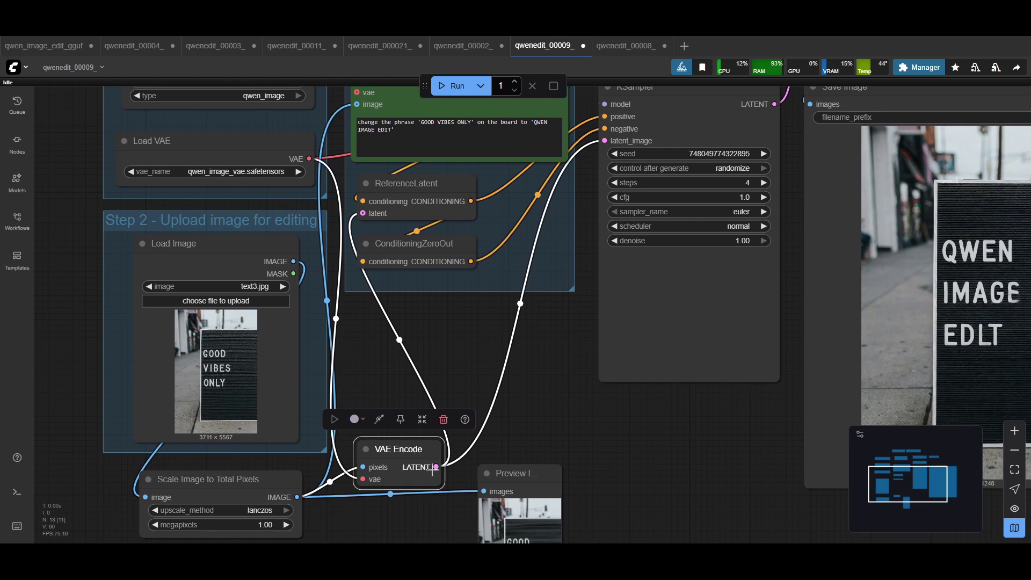
pyautogui.moveTo(415, 460); pyautogui.dragTo(410, 473)
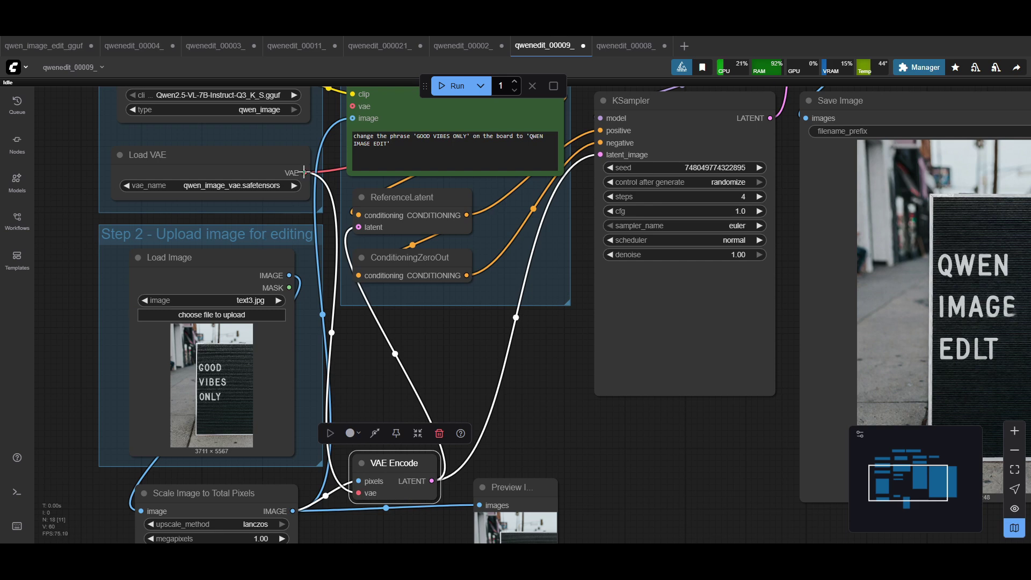
pyautogui.scroll(3, 469, 356)
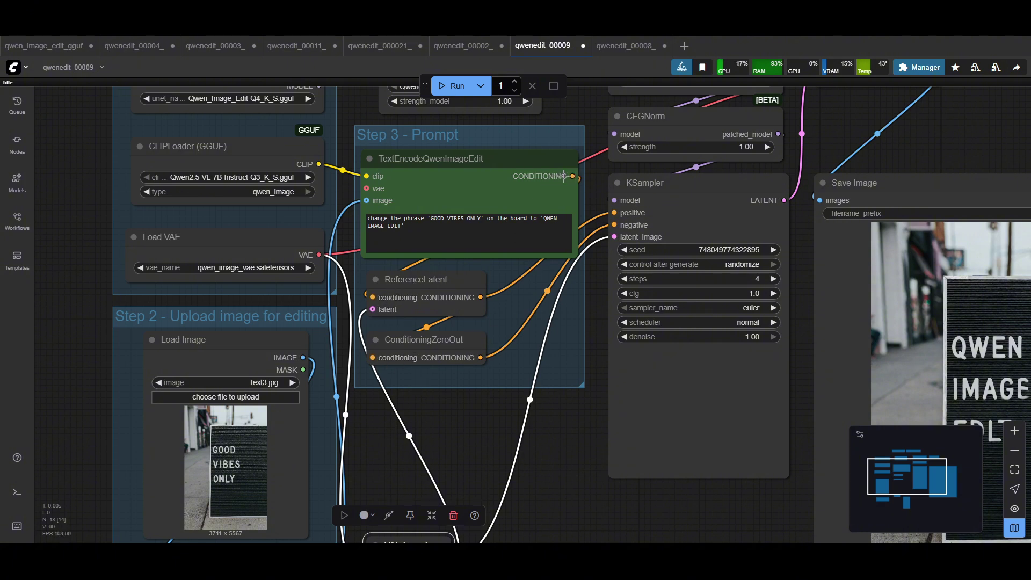
pyautogui.click(544, 167)
pyautogui.moveTo(544, 167); pyautogui.dragTo(544, 167)
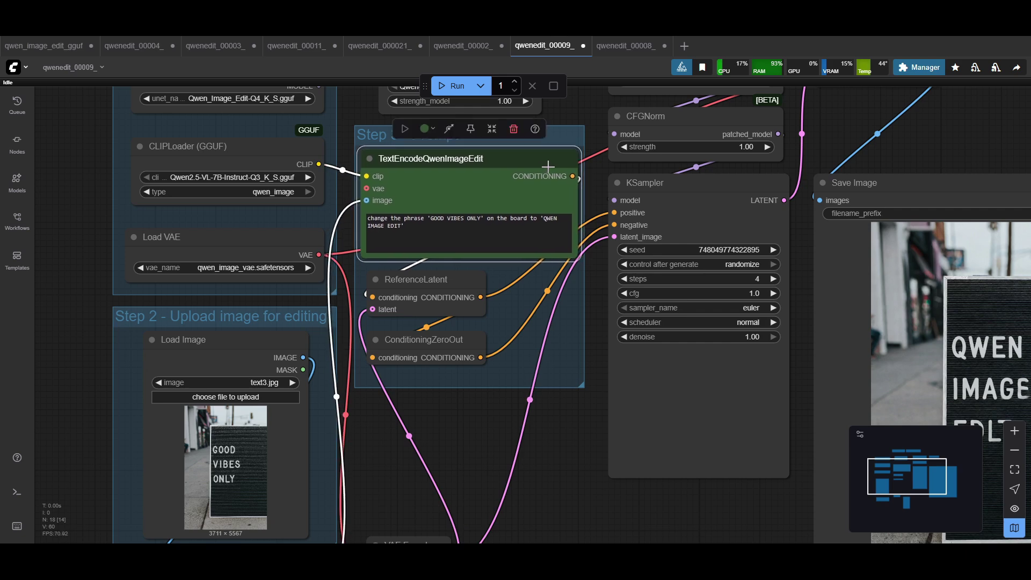
pyautogui.click(428, 283)
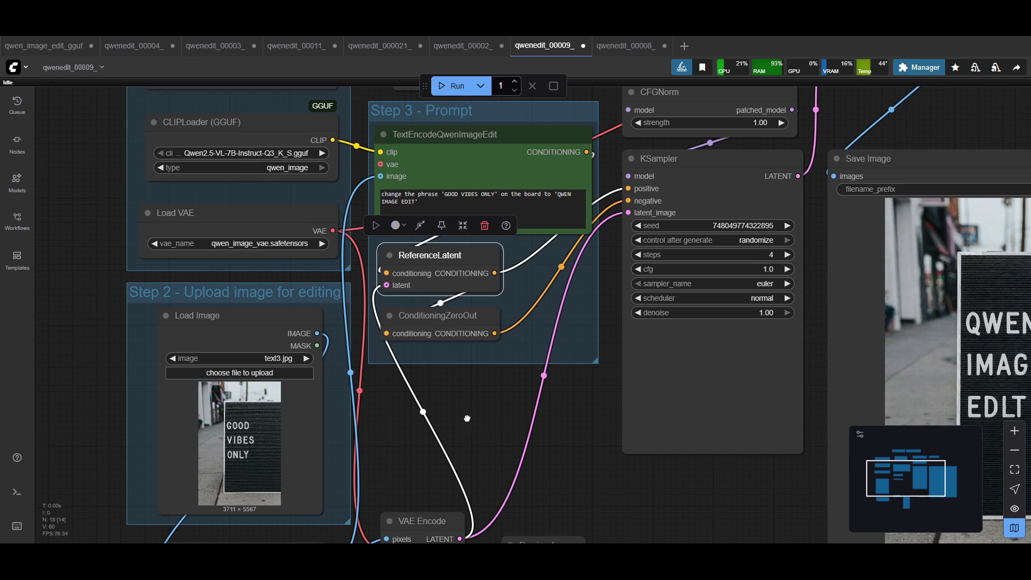
pyautogui.scroll(-1, 469, 400)
pyautogui.scroll(-1, 471, 370)
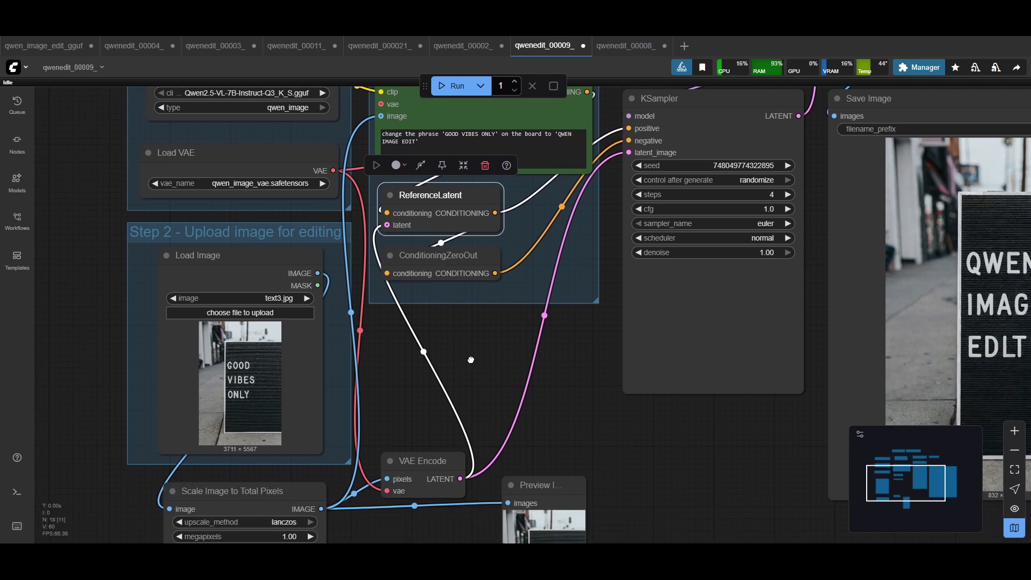
pyautogui.click(429, 461)
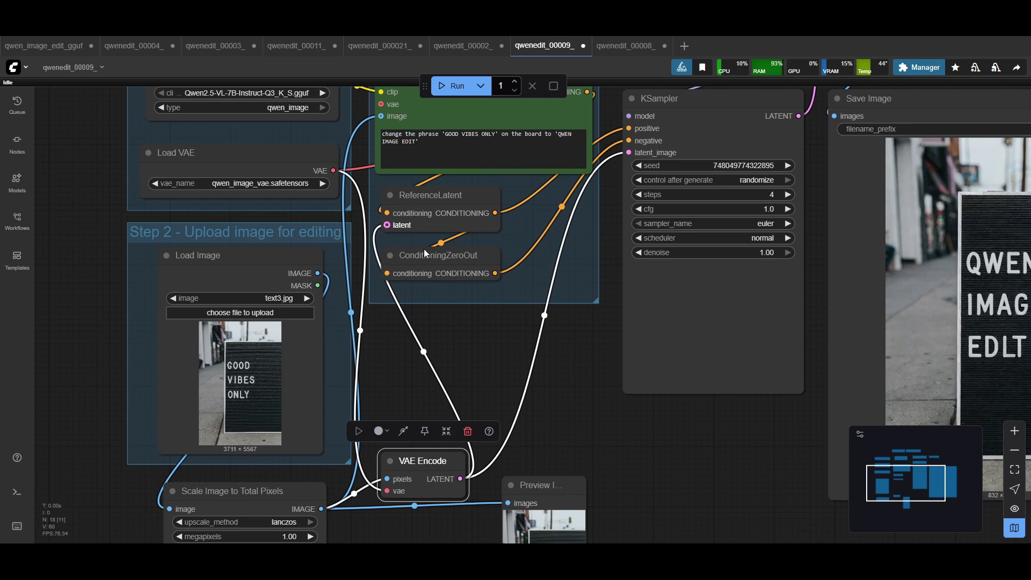
pyautogui.scroll(2, 425, 253)
pyautogui.click(429, 196)
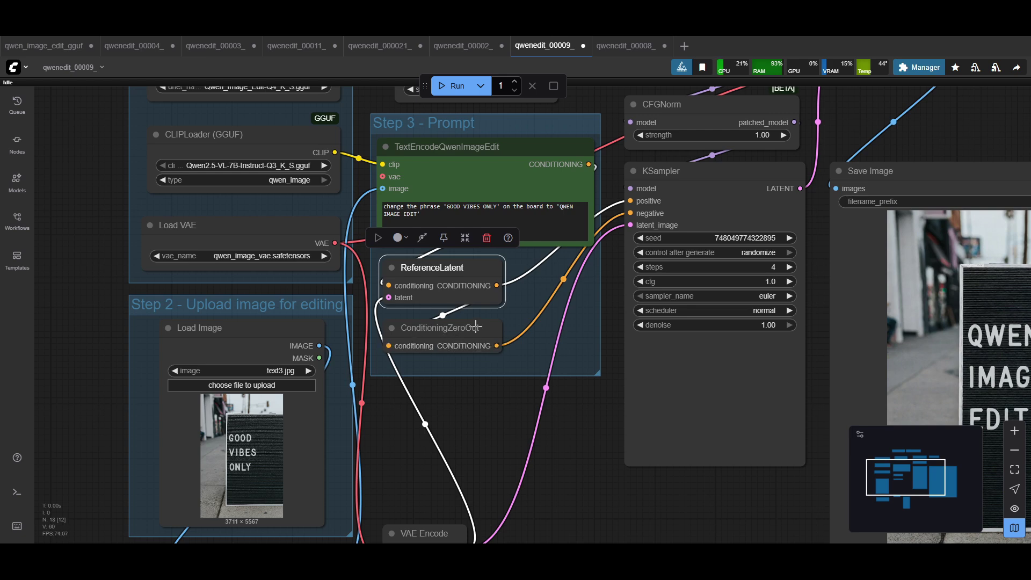
pyautogui.moveTo(473, 327); pyautogui.dragTo(473, 328)
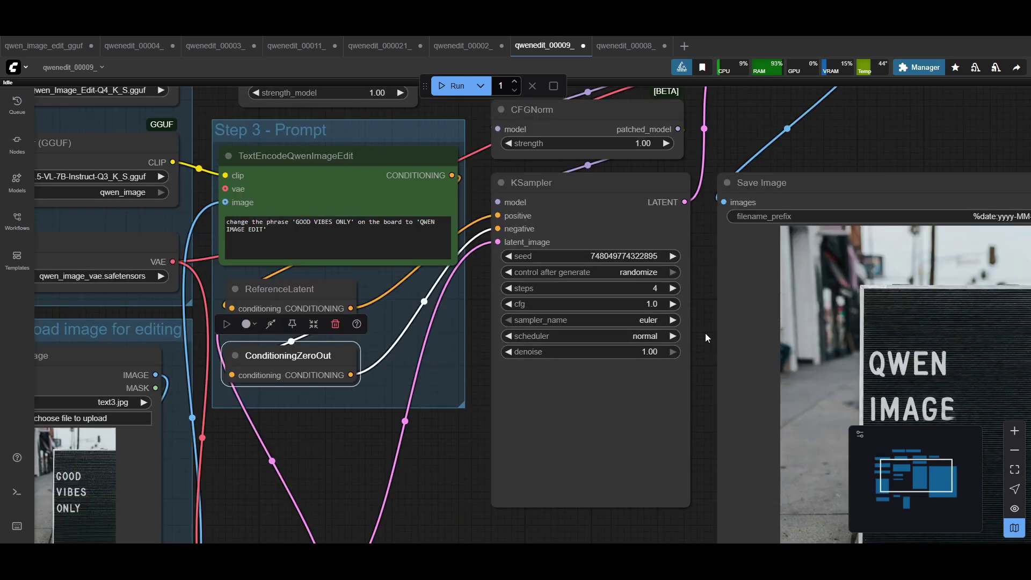
# - Pan past LoraLoaderModelOnly and VAE Decode until the 'QWEN IMAGE EDLT' Save Image preview is fully visible
pyautogui.scroll(1, 819, 253)
pyautogui.scroll(1, 698, 292)
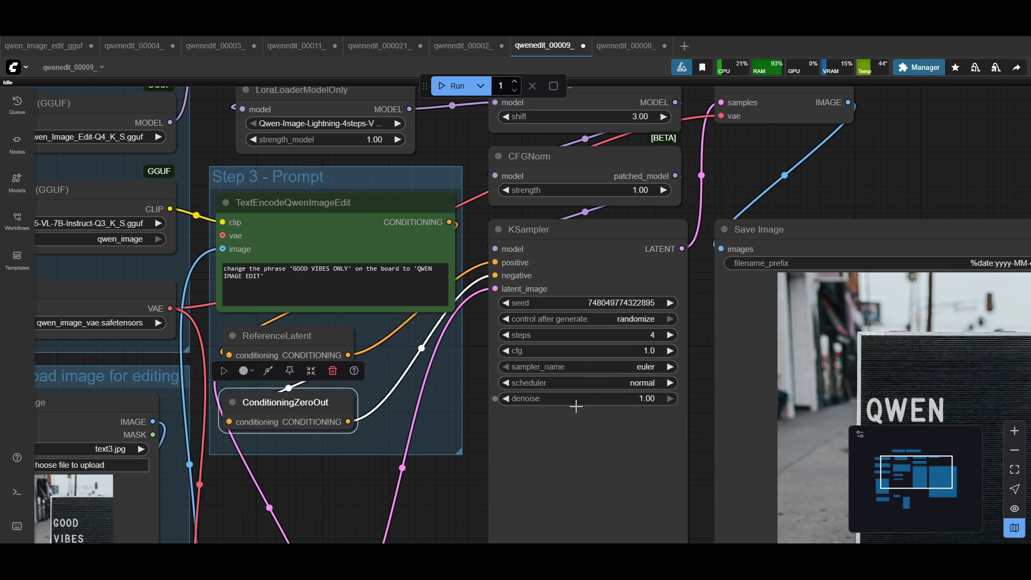
pyautogui.scroll(1, 700, 399)
pyautogui.hscroll(2, 700, 399)
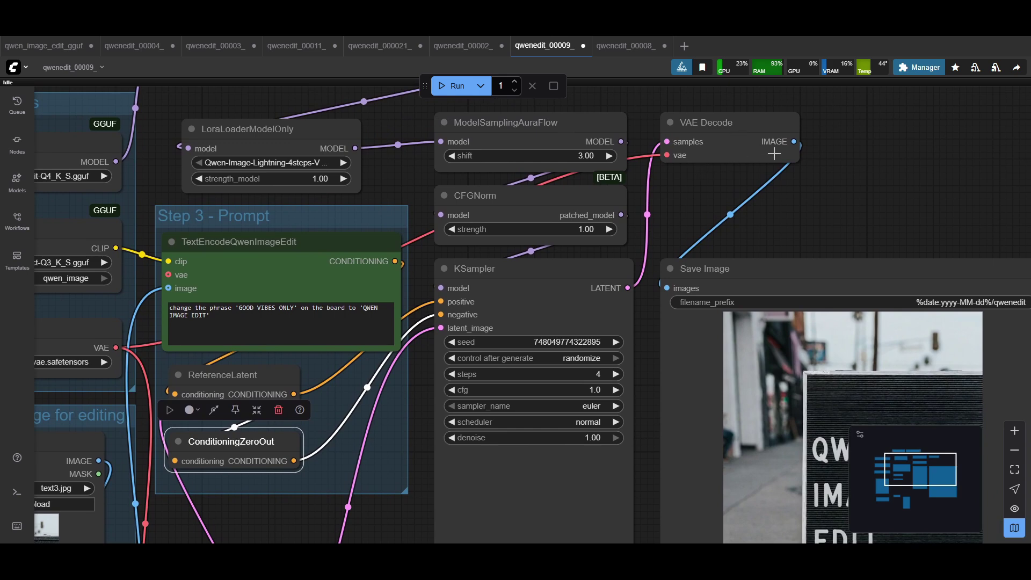
pyautogui.scroll(-2, 853, 196)
pyautogui.hscroll(2, 854, 196)
pyautogui.scroll(-2, 841, 162)
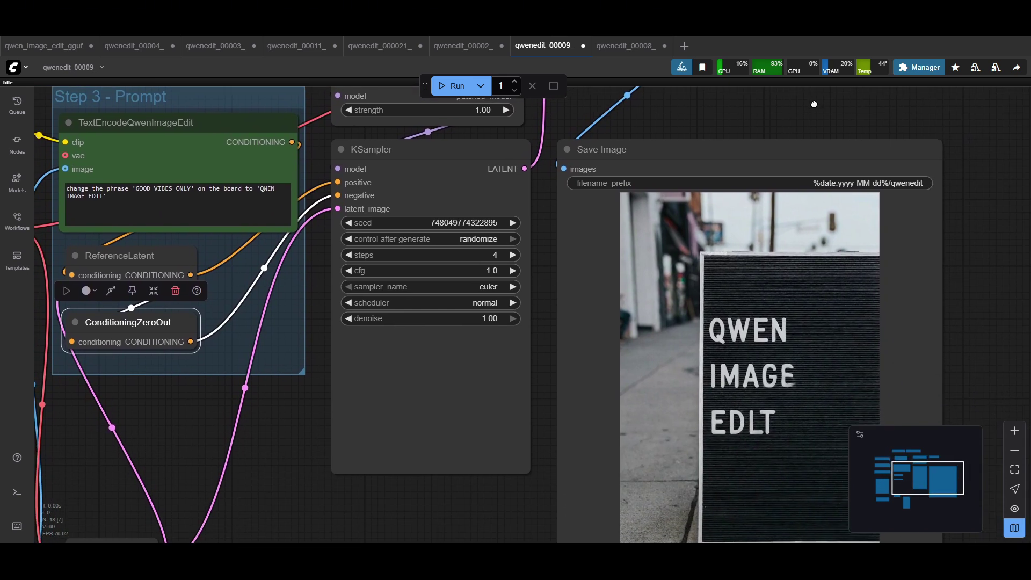
pyautogui.scroll(-1, 980, 316)
pyautogui.hscroll(1, 979, 316)
pyautogui.scroll(-1, 983, 261)
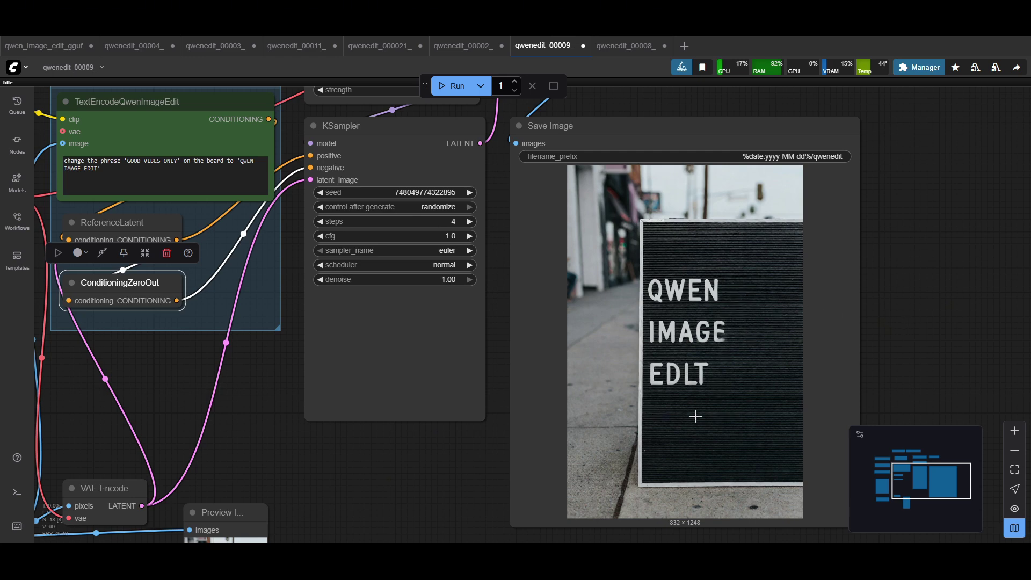
# - Show the Queue sidebar of past generation results with the Q shortcut
pyautogui.press('q')
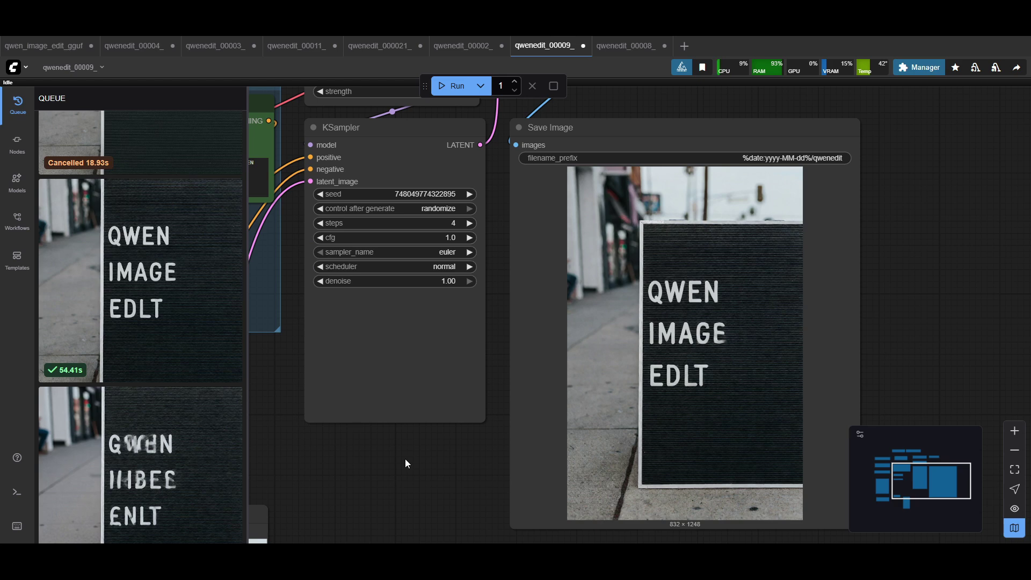
# - Hide the Queue panel, then move to the Qwen blog's black QWEN t-shirt example
pyautogui.press('q')
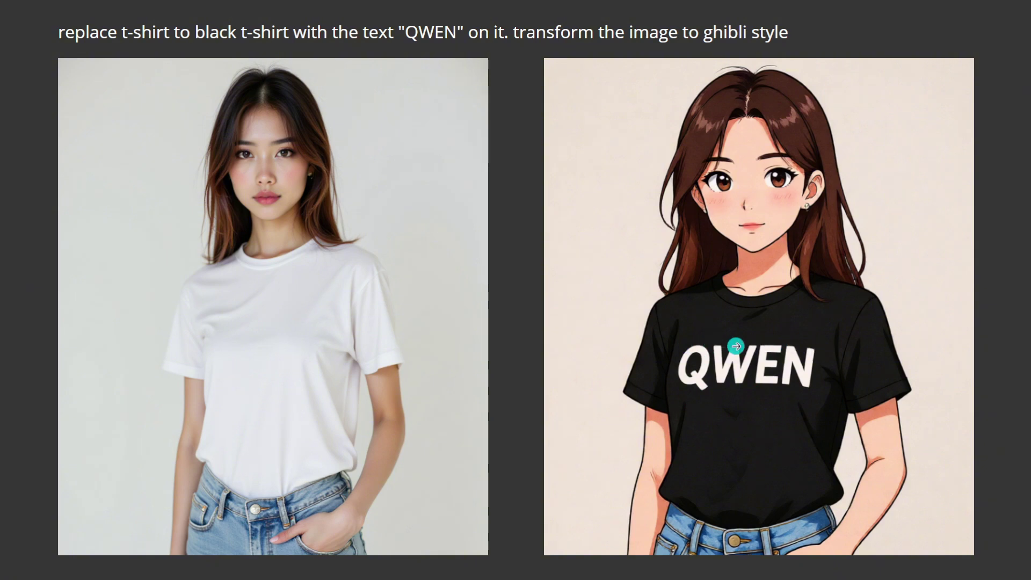
pyautogui.moveTo(840, 520)
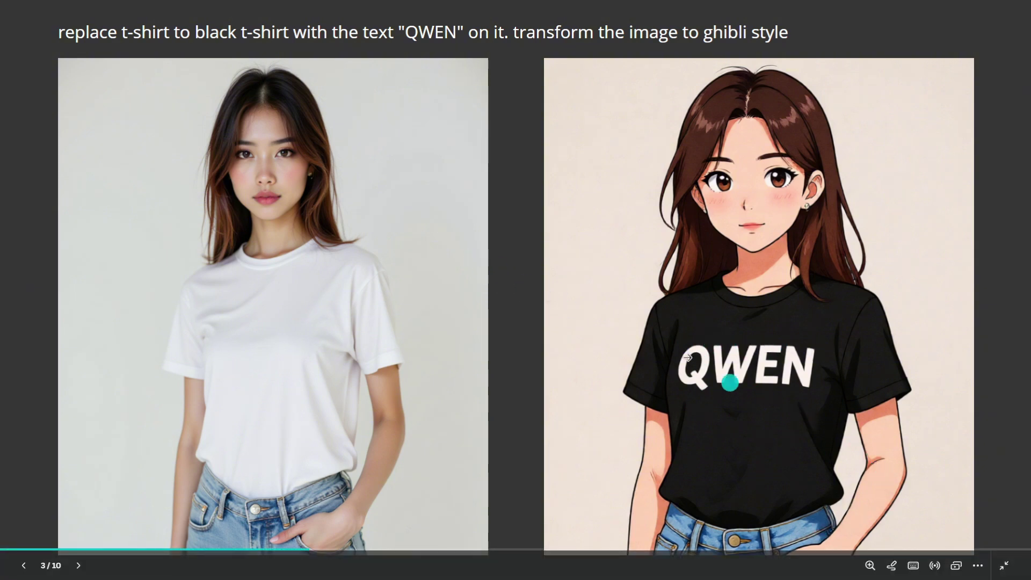